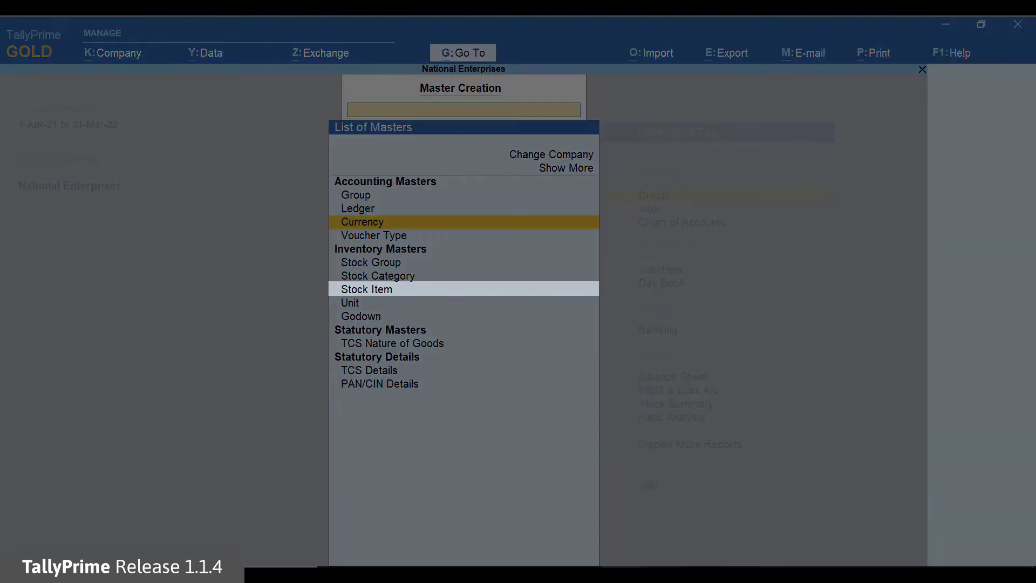
- Start stock item Unit 207 under Machinery with unit 'no', then open its F12 configuration
key(Return)
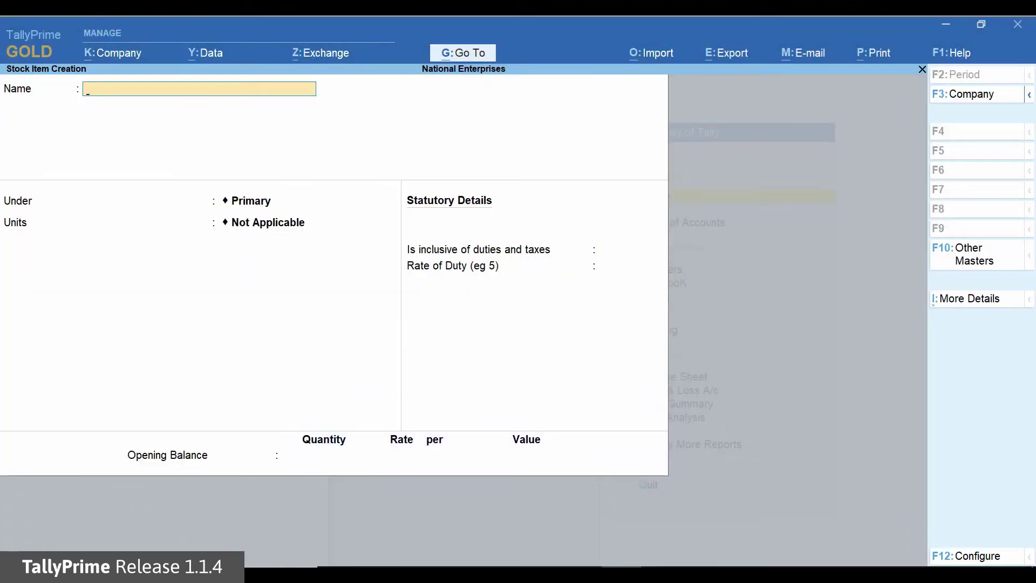
text(Unit 207)
key(Return)
key(Down)
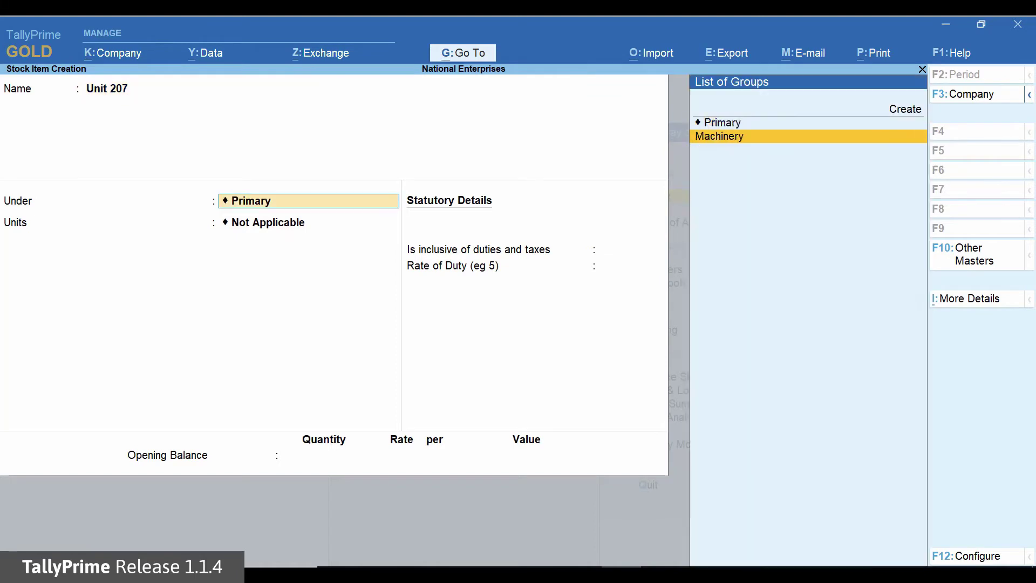
key(Return)
text(no)
key(Return)
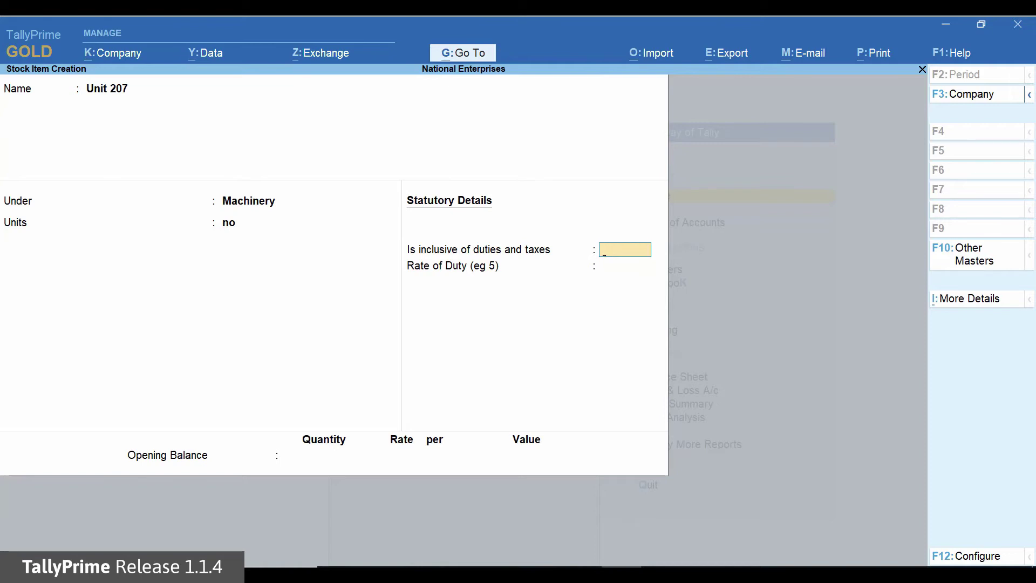
key(F12)
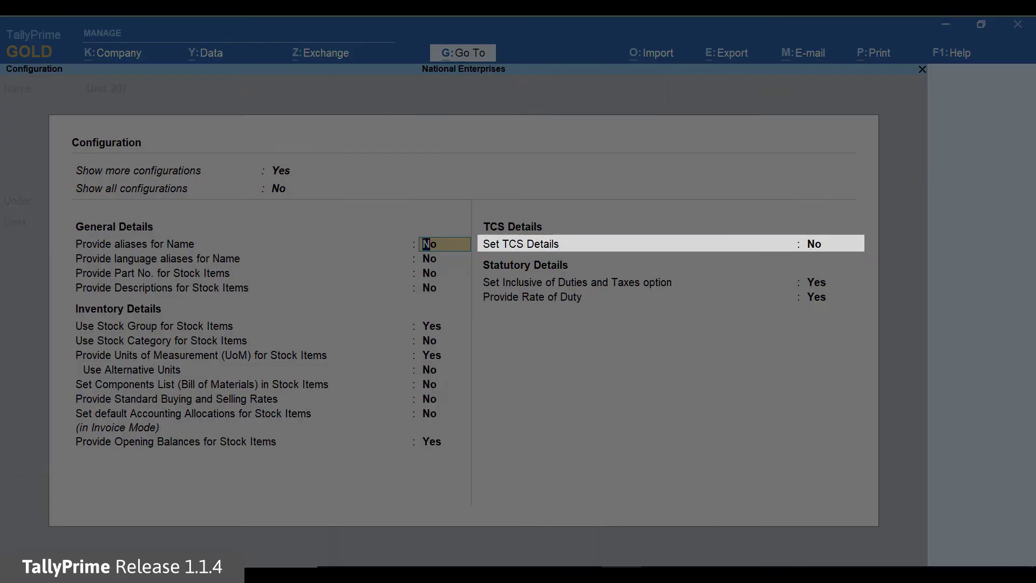
- Turn on Set TCS Details in the stock item configuration and return to the item
click(829, 244)
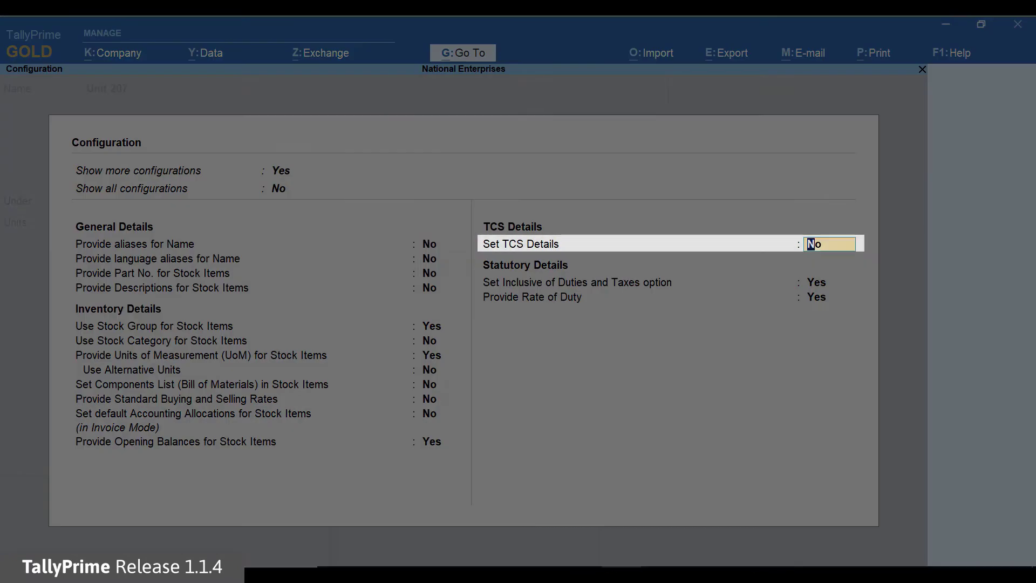
text(y)
key(Return)
key(ctrl+a)
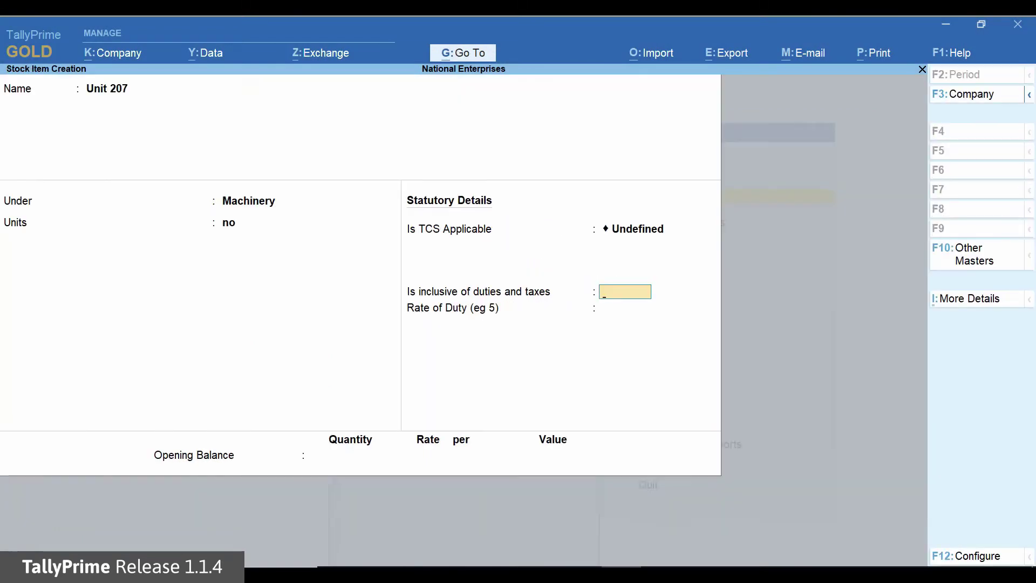
- Mark Unit 207 as TCS Applicable with nature of goods Any, keep default duty settings, and save
click(637, 228)
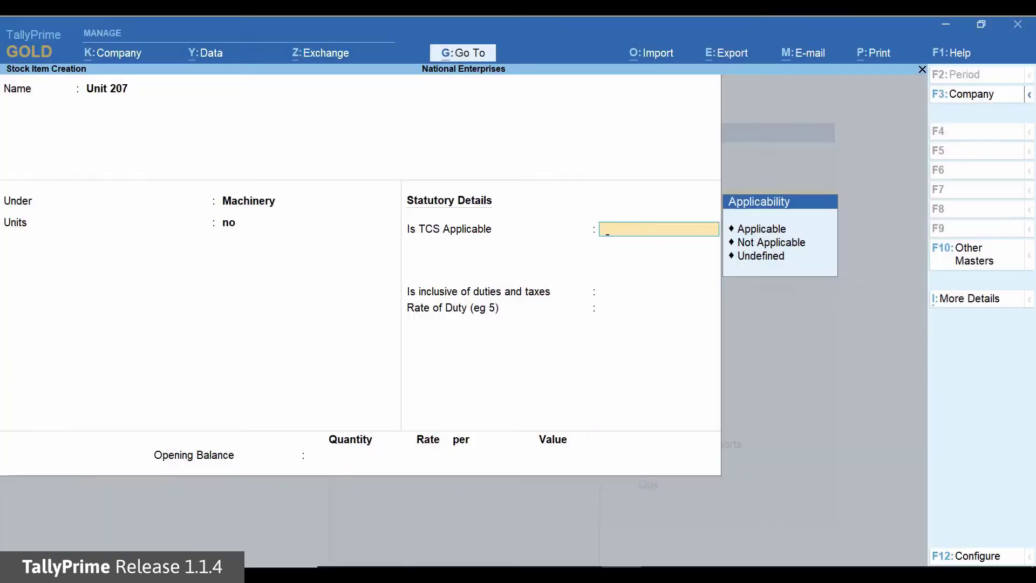
key(Return)
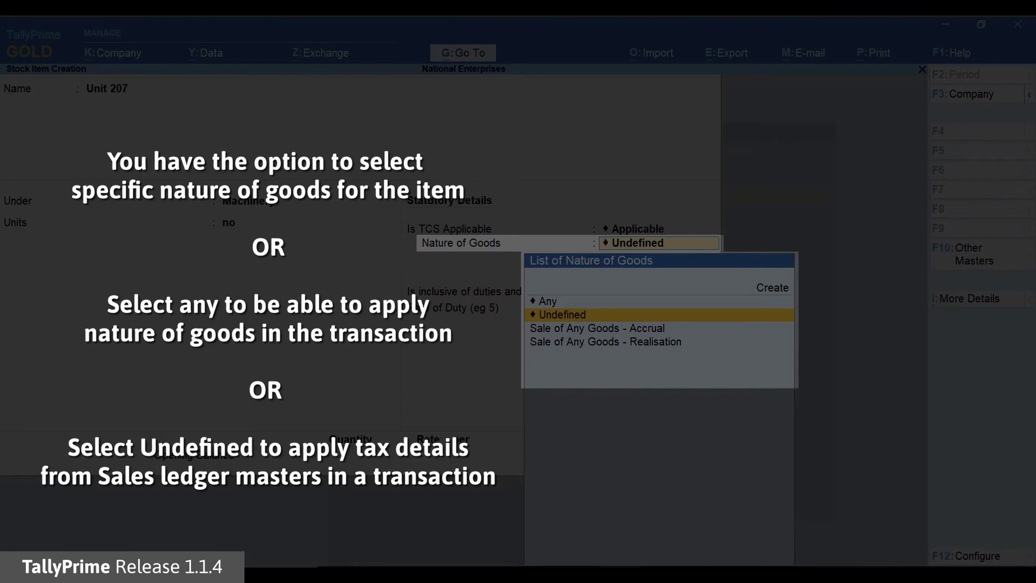
key(Up)
key(Return)
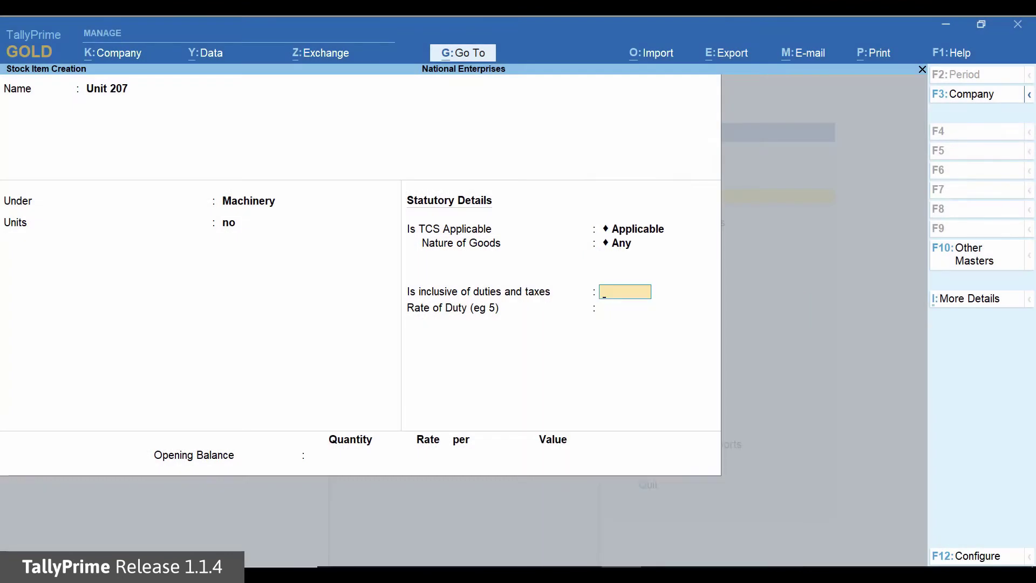
key(Return)
key(Return)
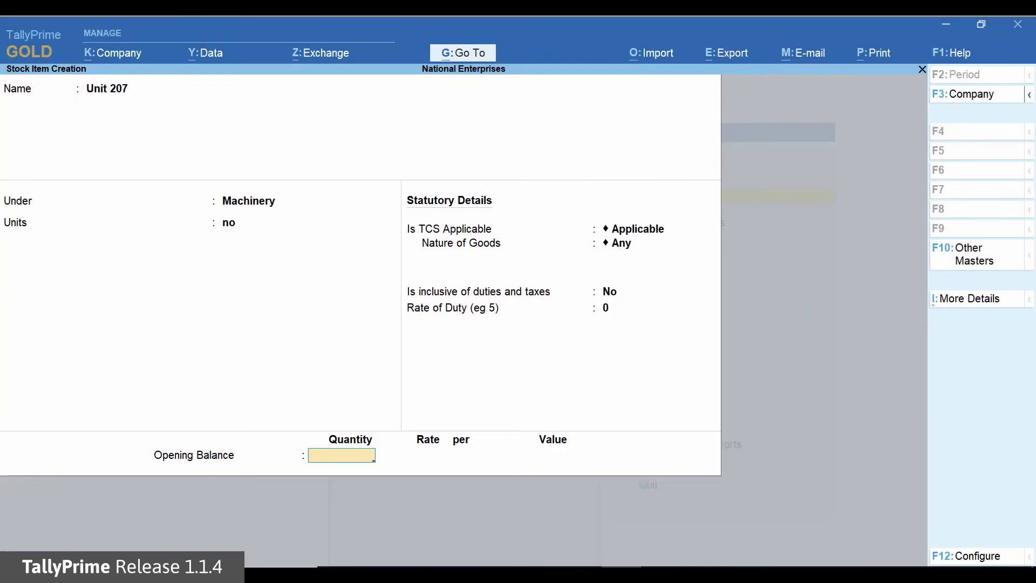
key(Return)
key(Return)
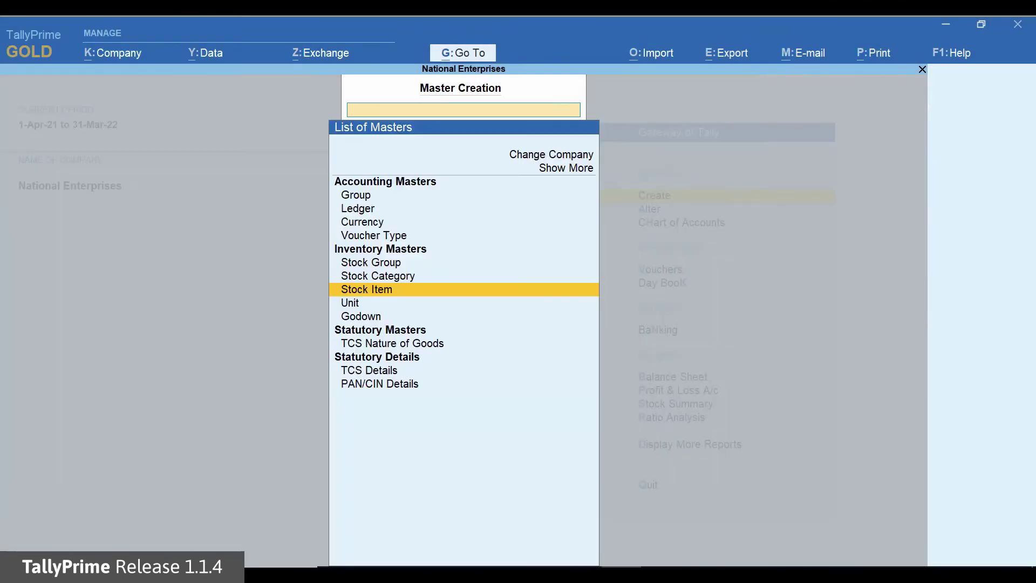
- Create ledger RAS Enterprises under Sundry Debtors, TCS applicable, buyer type Company - Resident
key(Up)
key(Up)
key(Up)
key(Up)
key(Up)
key(Return)
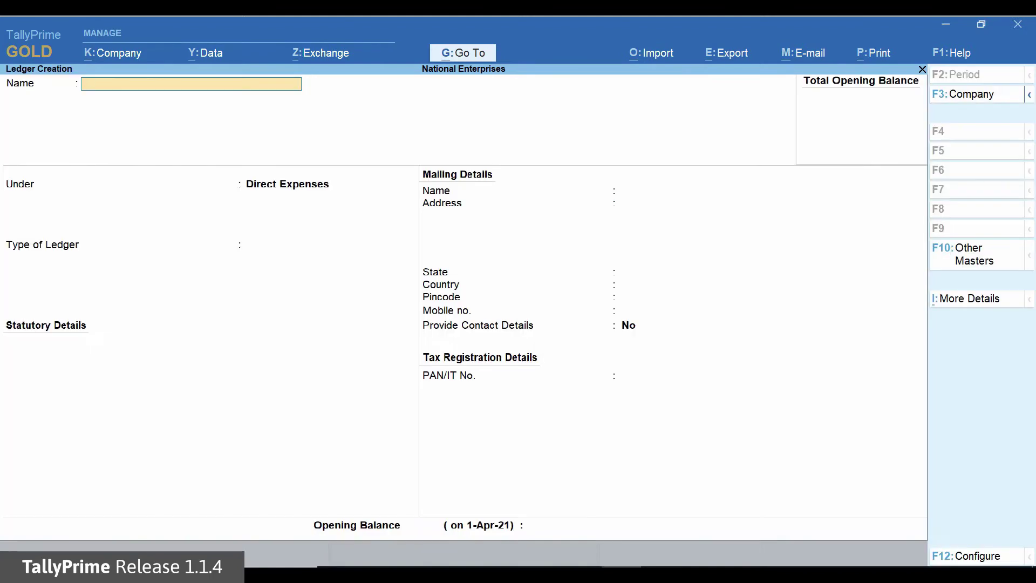
text(RAS Enterprises)
key(Return)
text(Su)
key(Down)
key(Down)
key(Return)
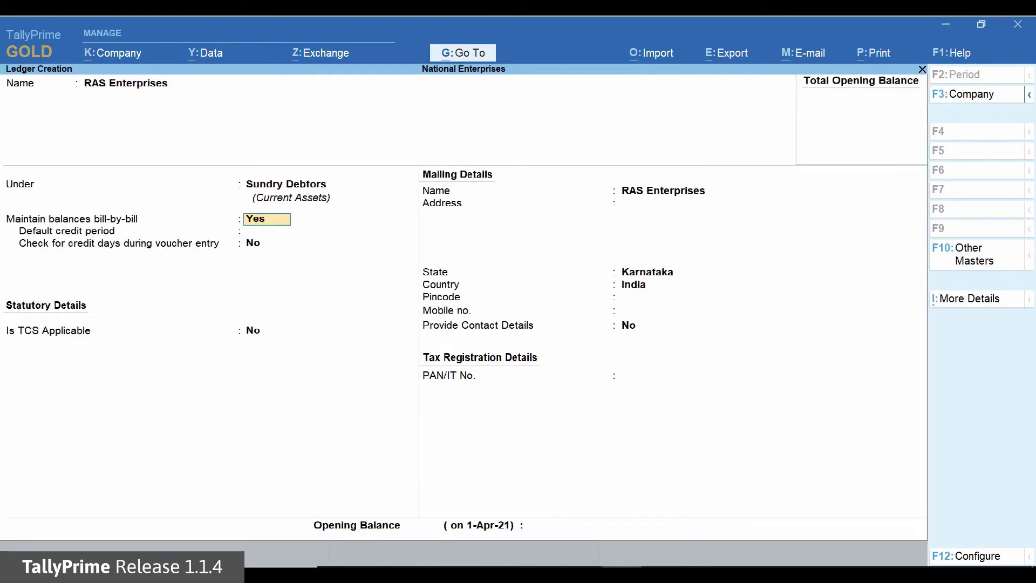
key(Return)
key(Return)
key(Return)
key(y)
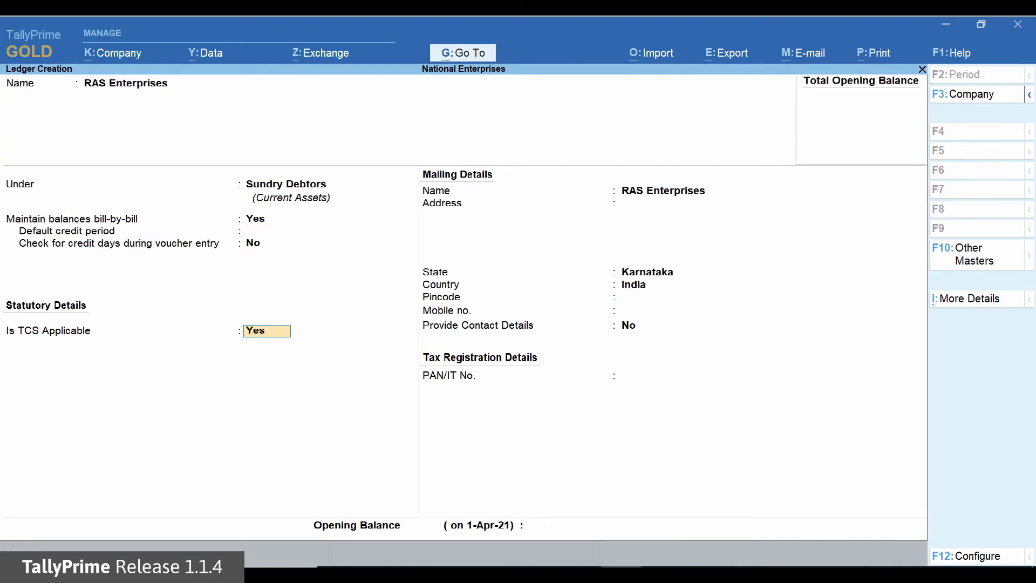
key(Return)
key(Down)
key(Down)
key(Down)
key(Down)
key(Down)
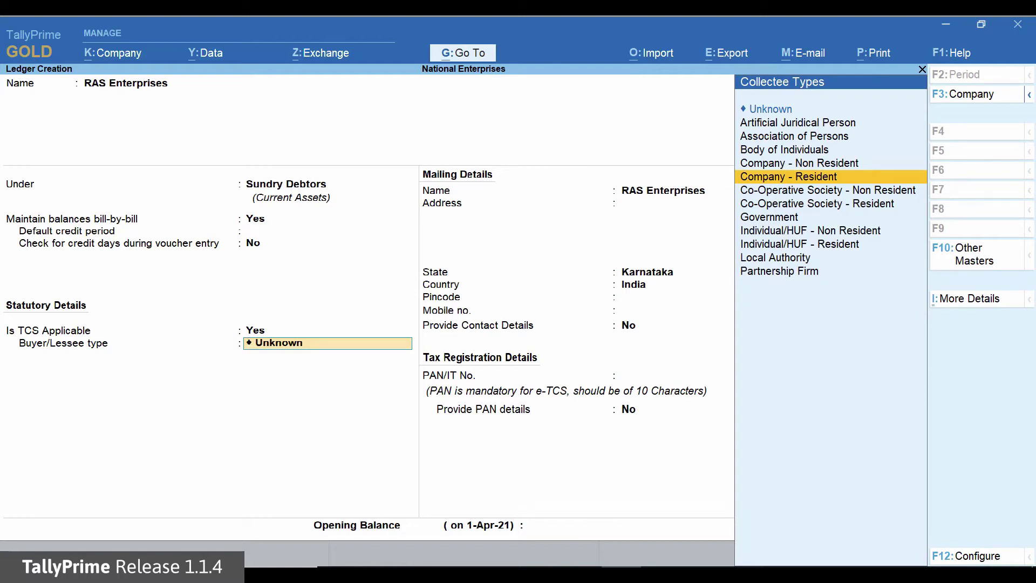
key(Return)
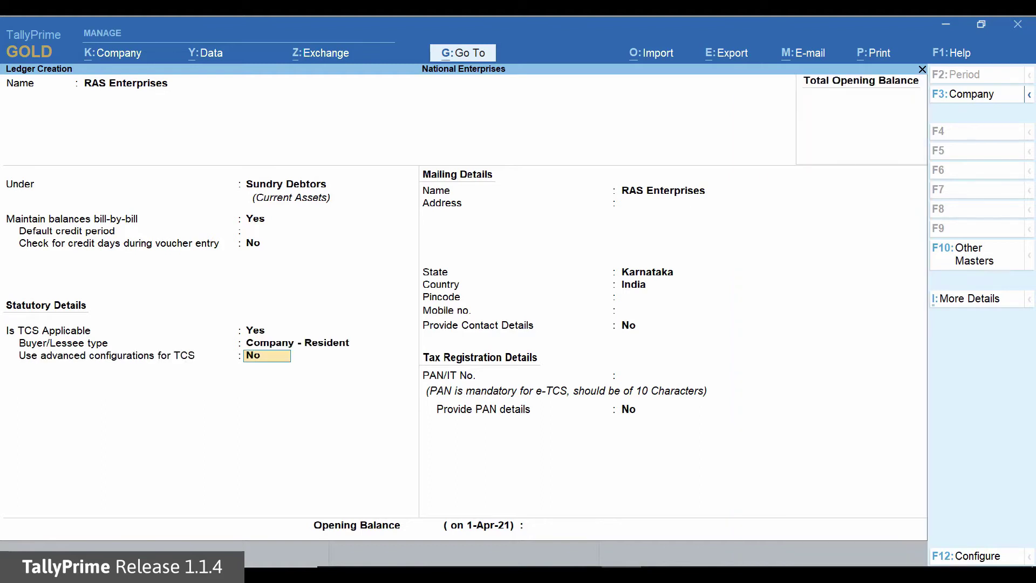
key(Return)
- Enter the buyer's mailing address and PAN, then finish the ledger for saving
key(Return)
text(#315, SA Road)
key(Return)
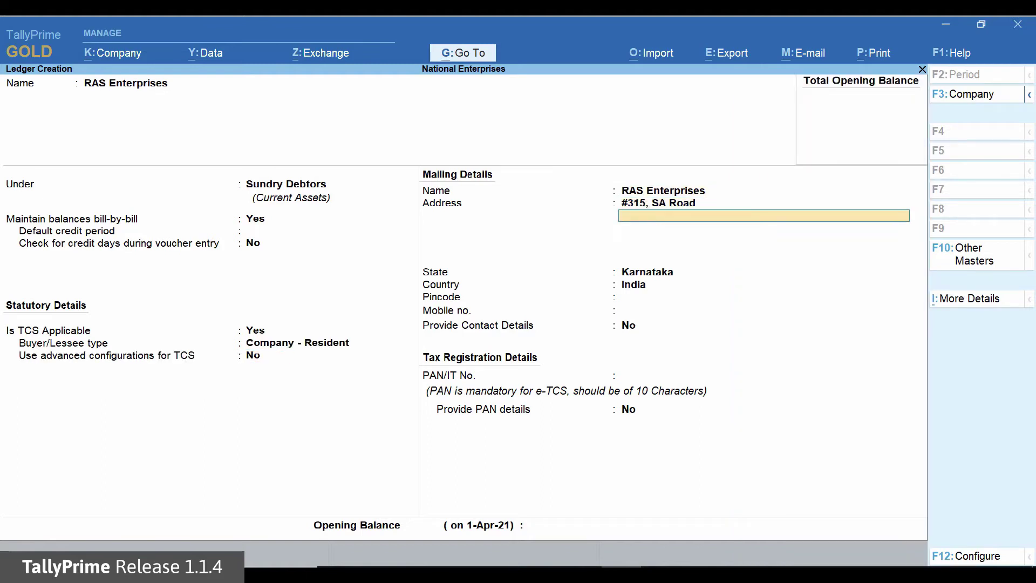
text(Yeshwantpur Industrial Area)
key(Return)
text(Bangalore)
key(Return)
key(Return)
key(Return)
key(Return)
text(560084)
key(Return)
key(Return)
key(Return)
text(AA)
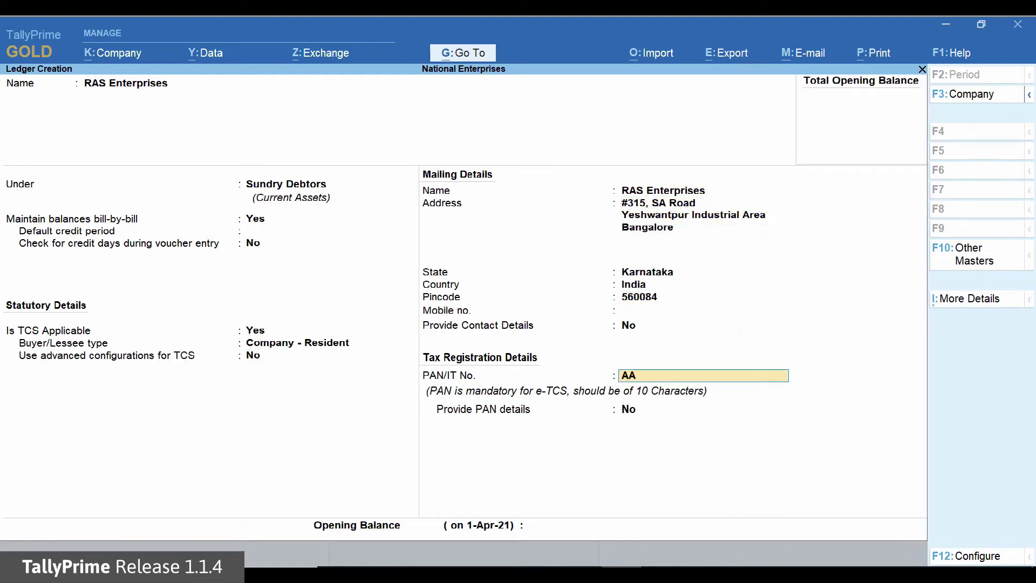
text(AAA1234A)
key(Return)
key(Return)
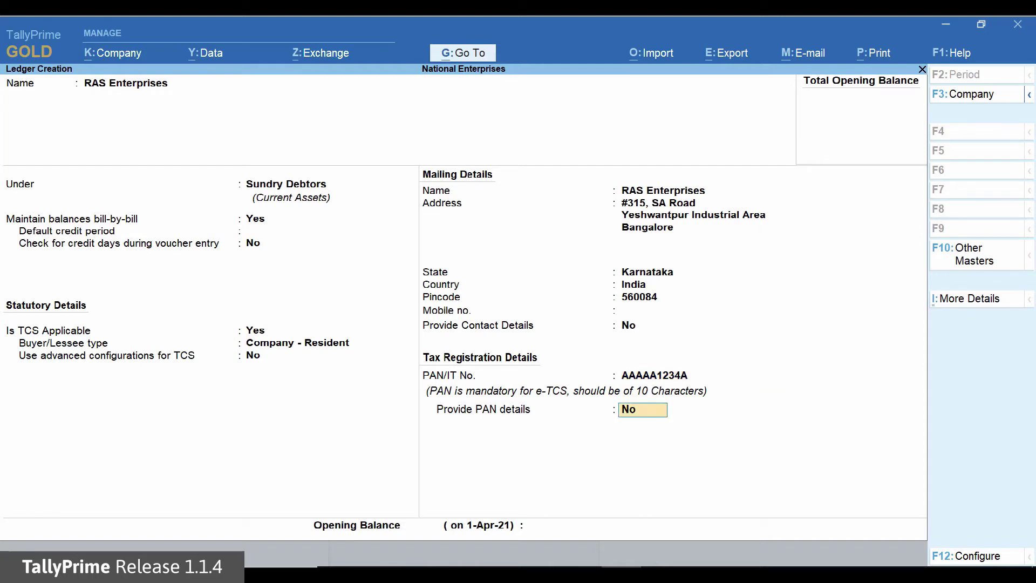
key(Return)
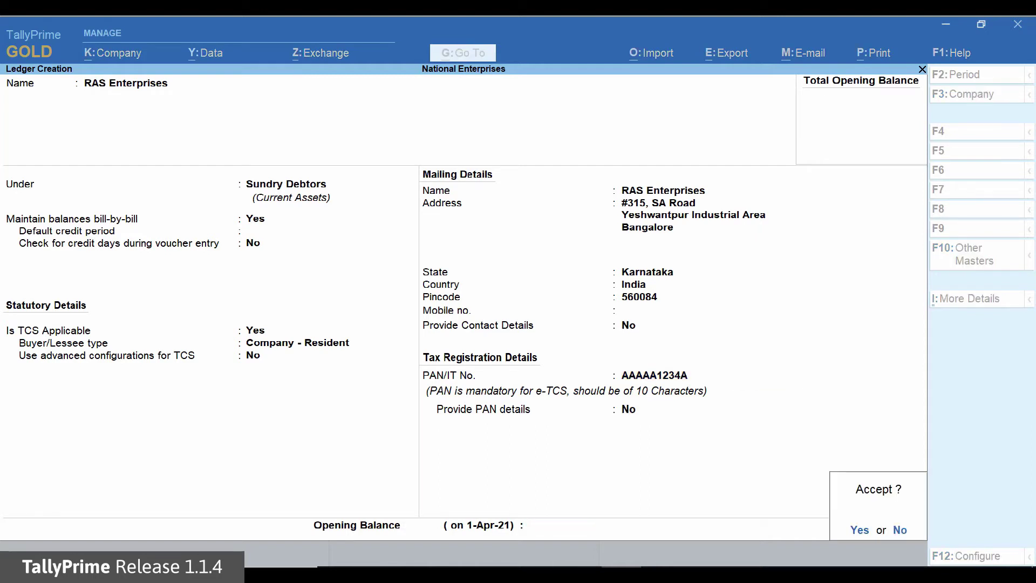
key(Return)
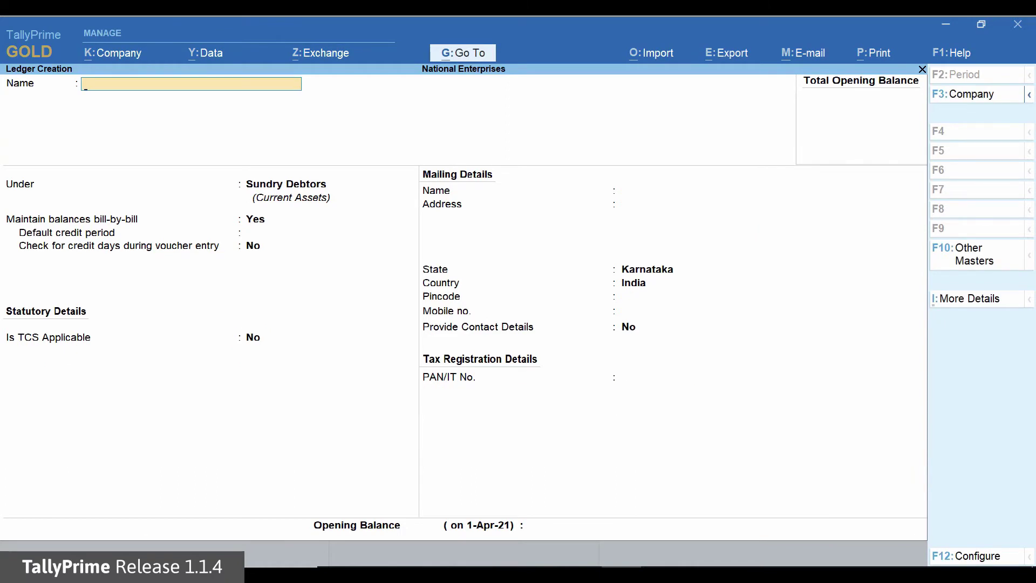
- Name the ledger TCS Sales - Realisation under Sales Accounts with type Not Applicable
text(TCS Sales - Realisation)
key(Return)
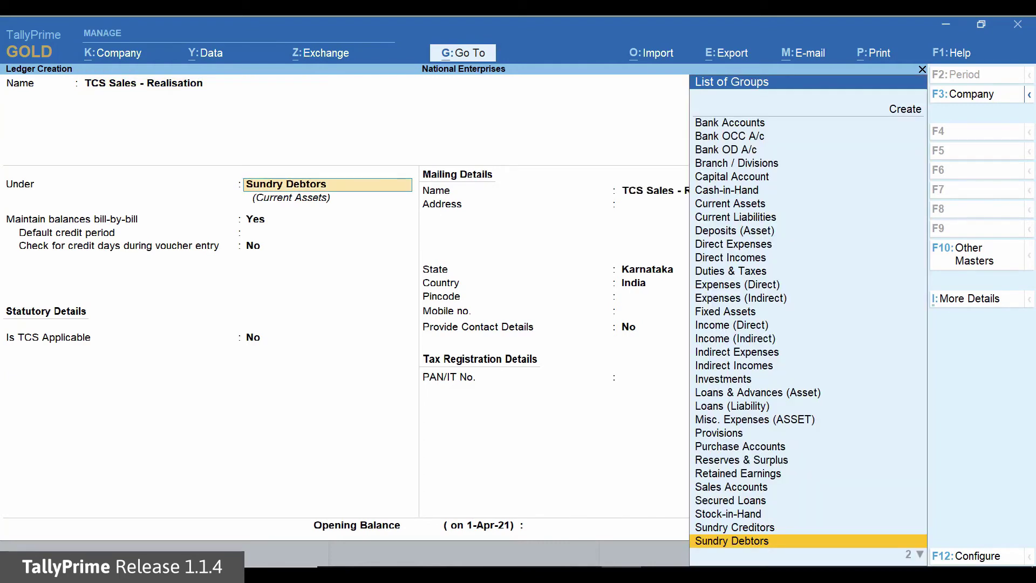
key(Up)
key(Up)
key(Up)
key(Up)
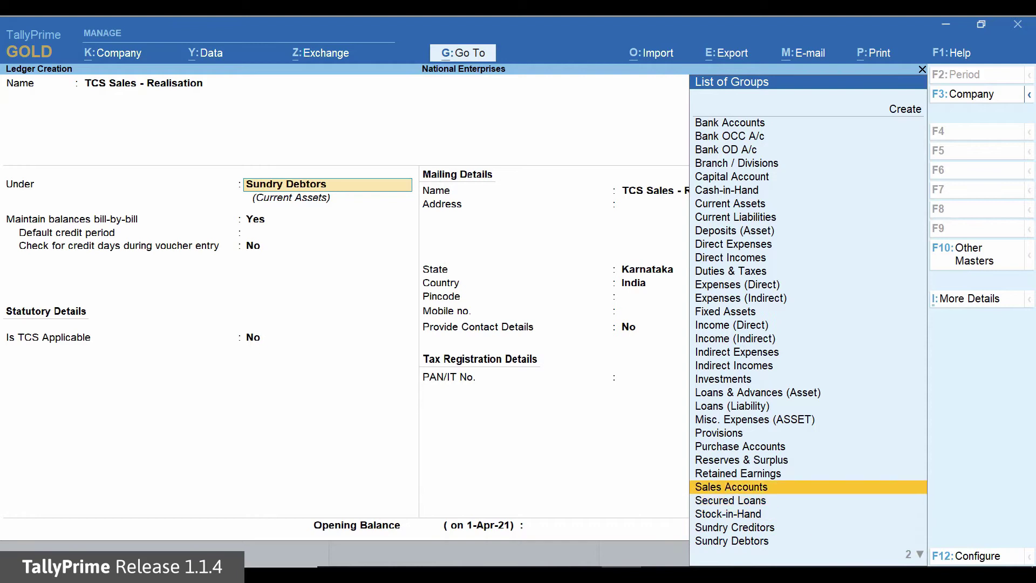
key(Return)
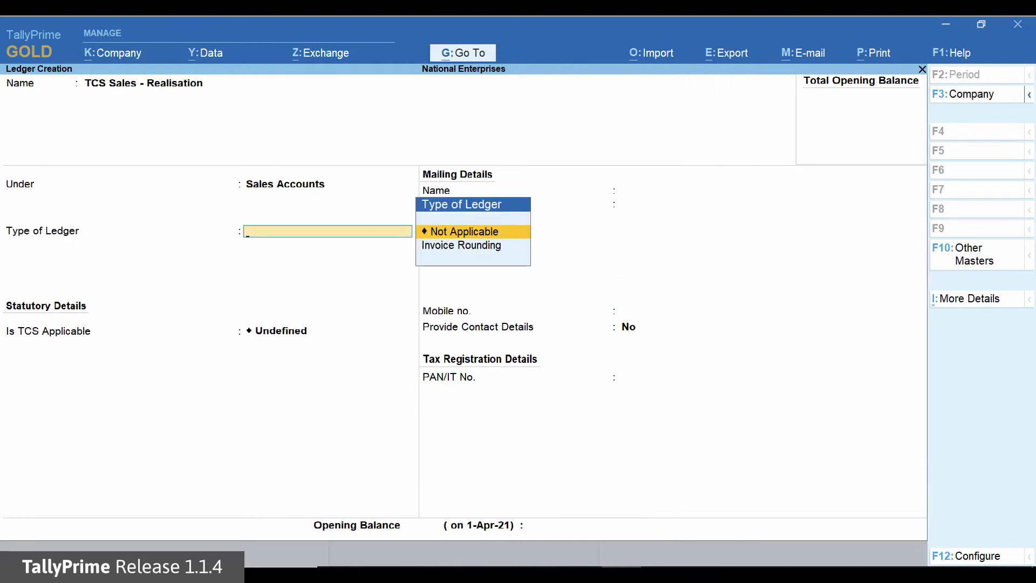
key(Return)
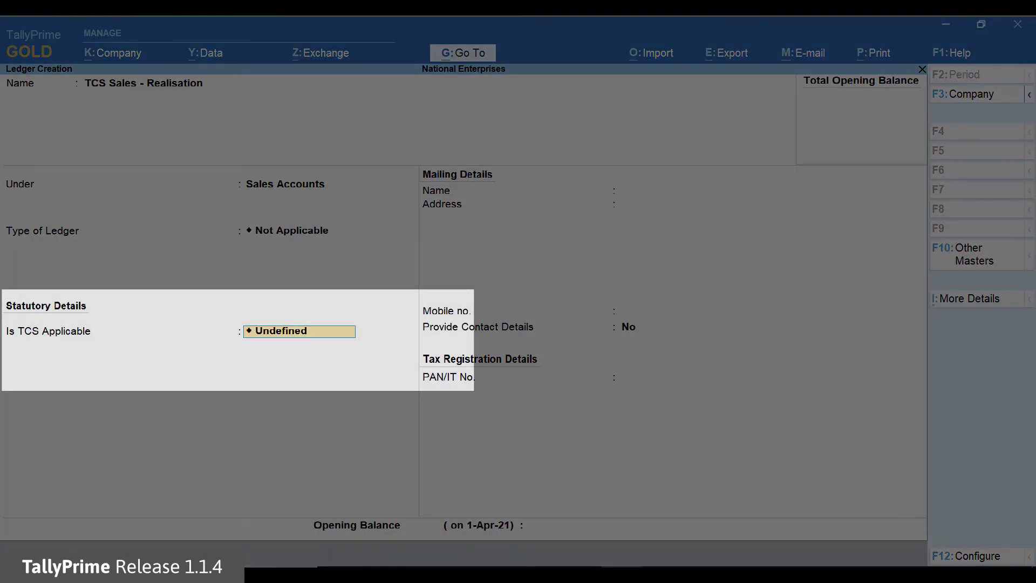
- Make the ledger TCS applicable with nature Sale of Any Goods - Realisation and save it
key(BackSpace)
key(Down)
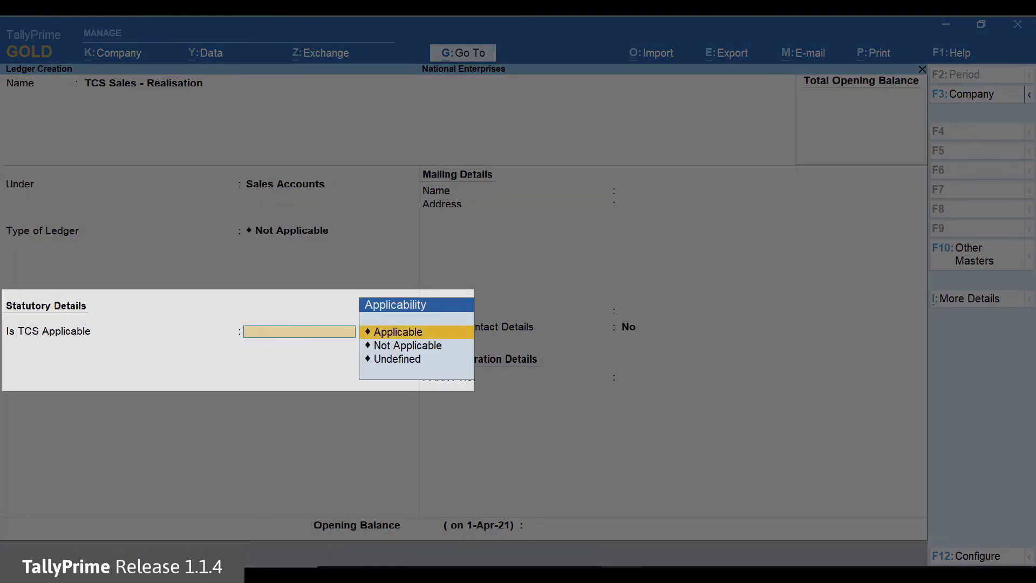
key(Return)
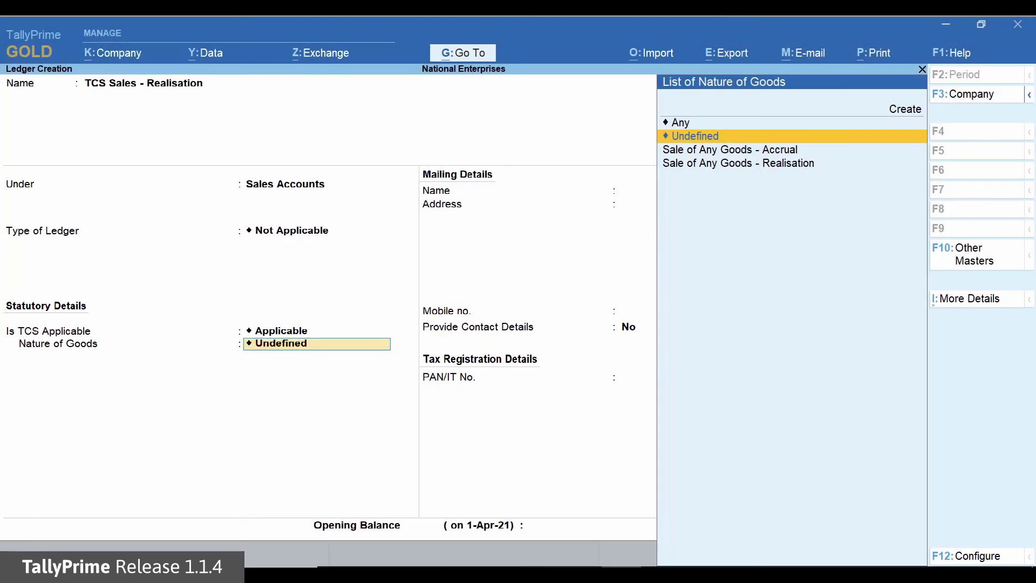
key(Down)
key(Down)
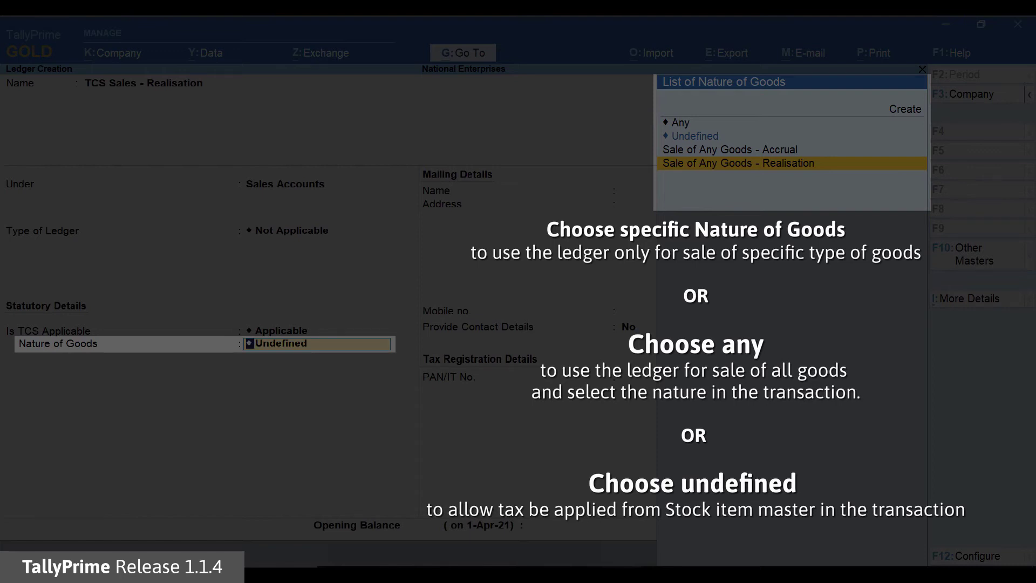
key(Return)
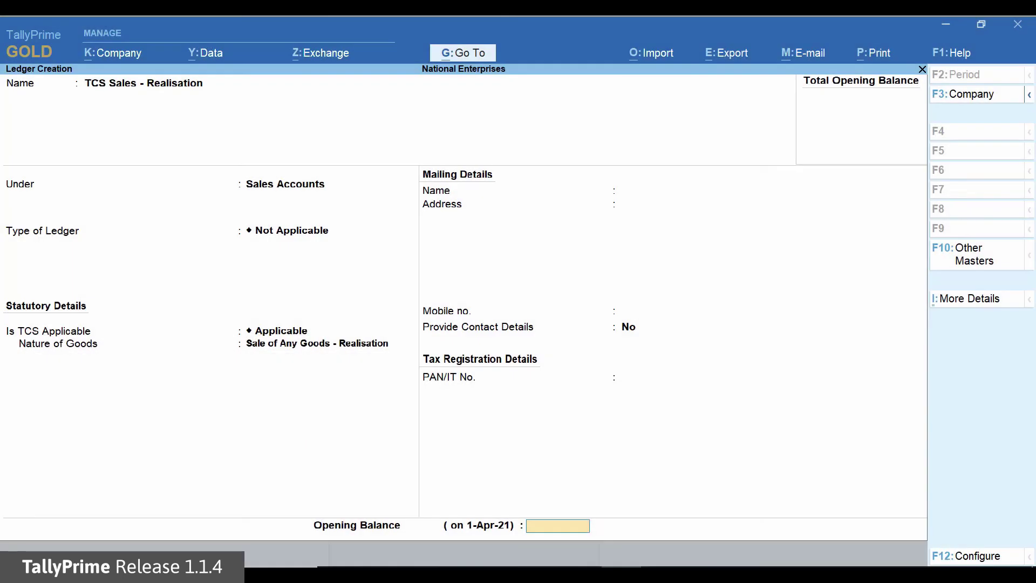
key(Return)
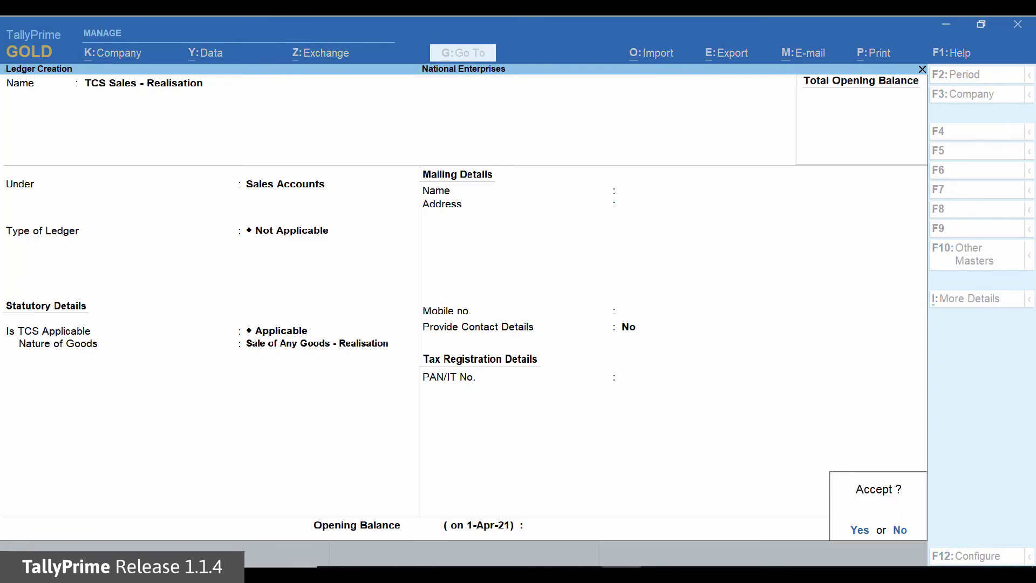
key(Return)
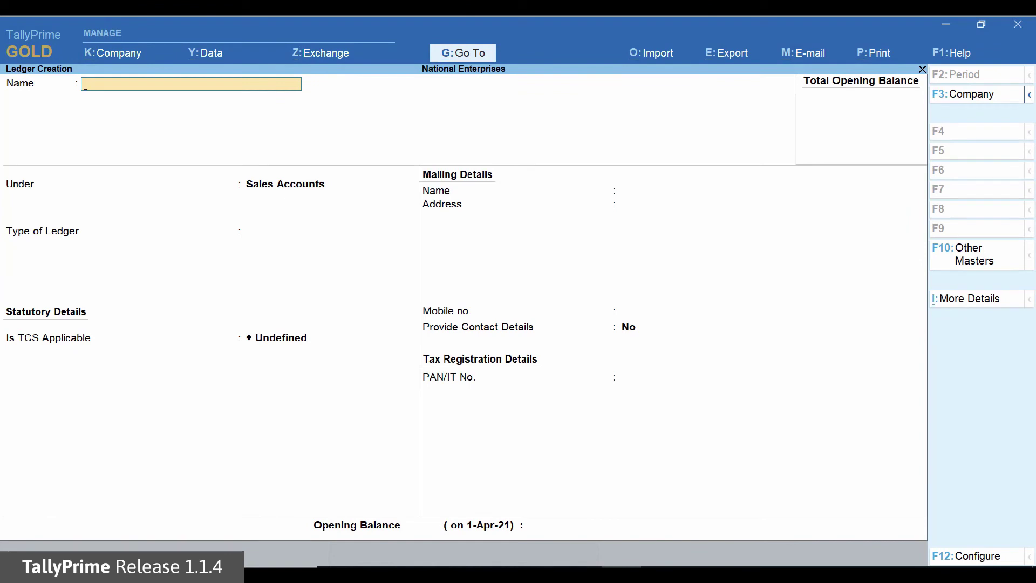
- Create ledger TCS Duty under Duties & Taxes with duty type TCS and nature of goods Any
text(TCS Duty)
key(Return)
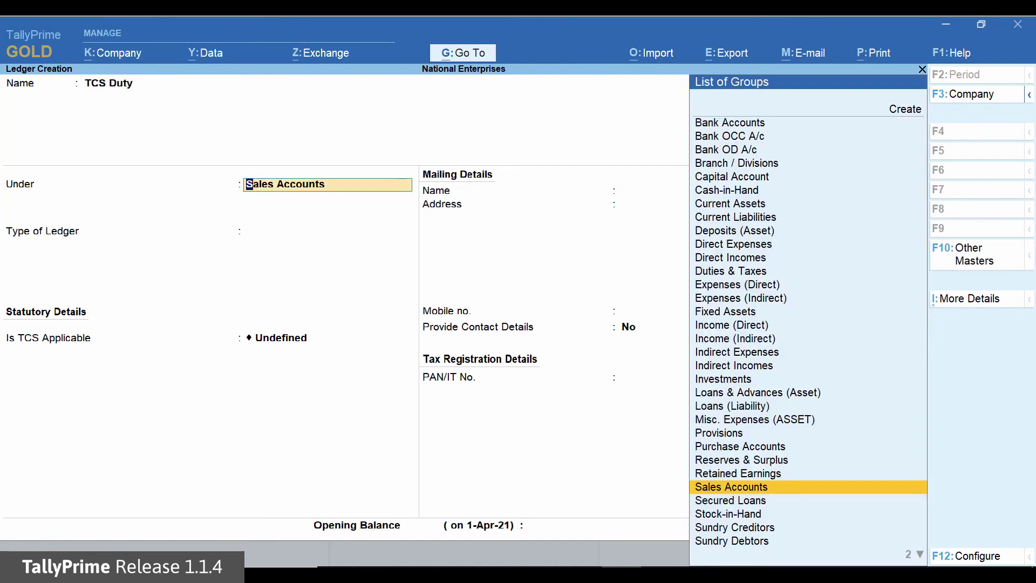
key(Up)
key(Up)
key(Up)
key(Up)
key(Up)
key(Up)
key(Up)
key(Up)
key(Up)
key(Up)
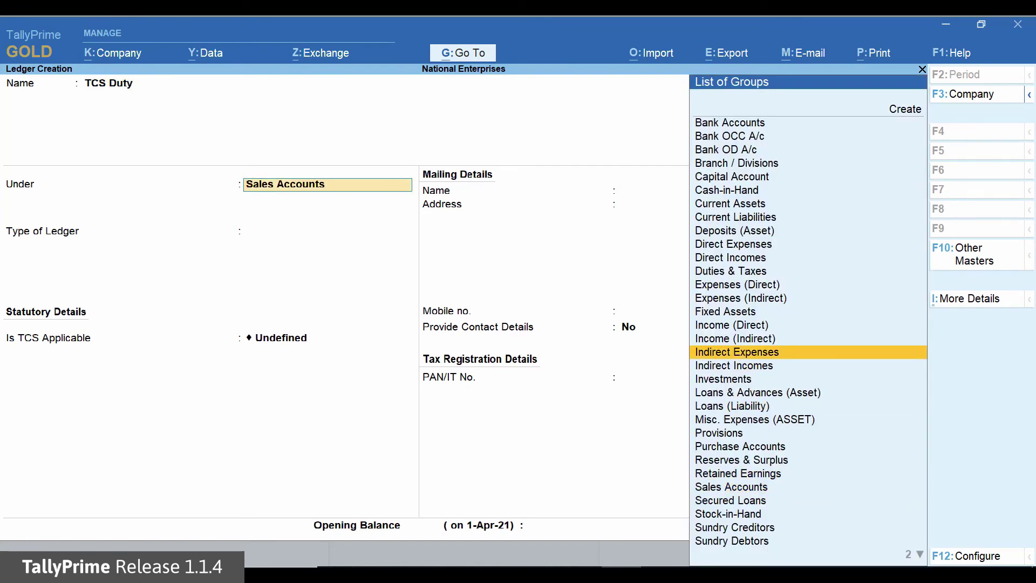
key(Up)
key(Up)
key(Up)
key(Up)
key(Up)
key(Up)
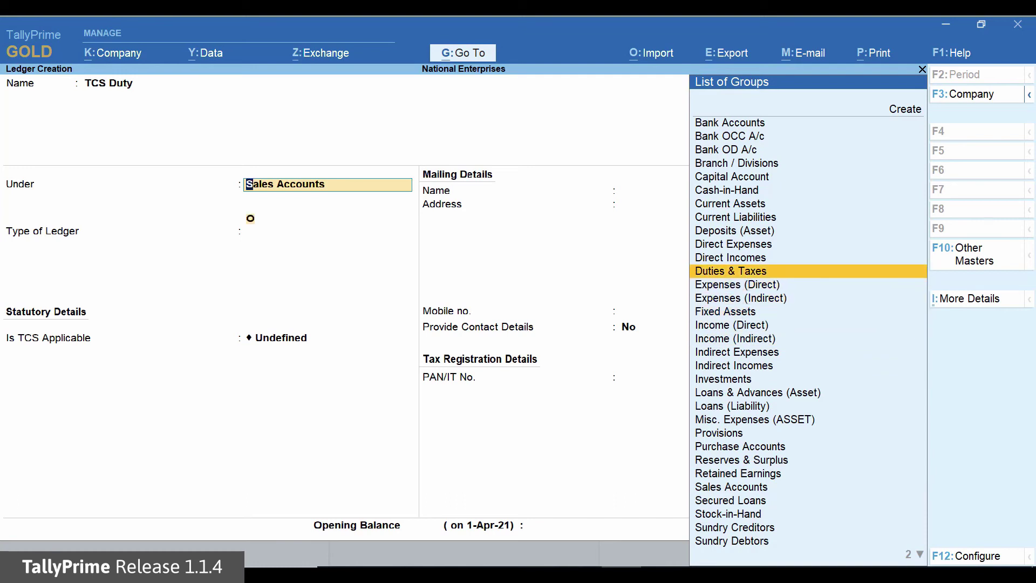
key(Return)
key(Down)
key(Return)
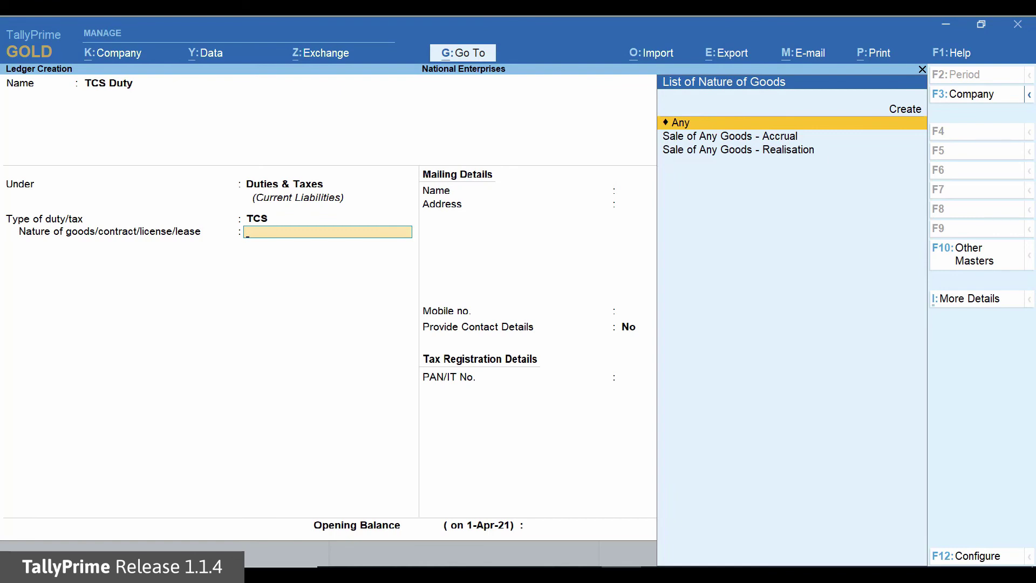
key(Return)
key(Return)
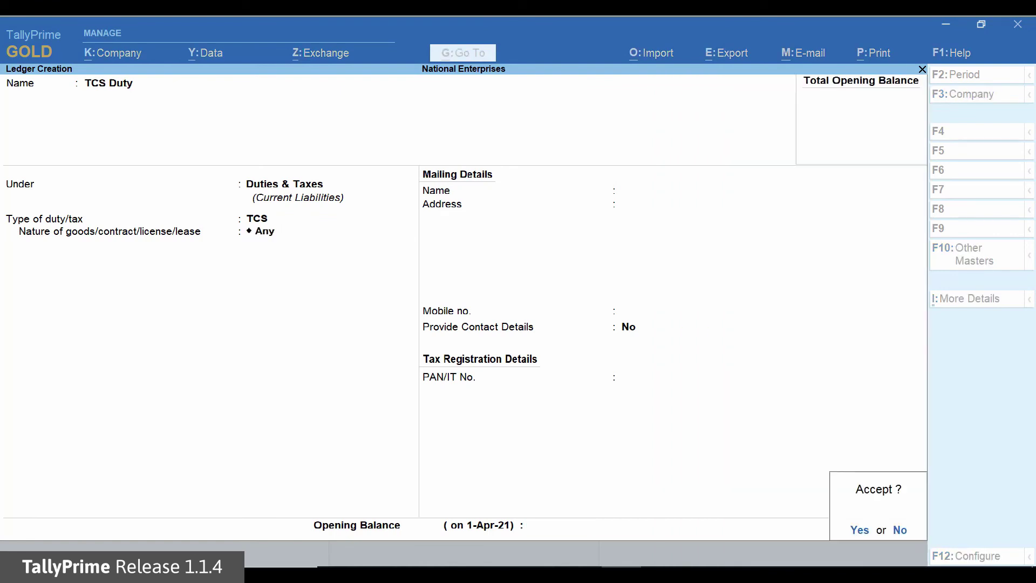